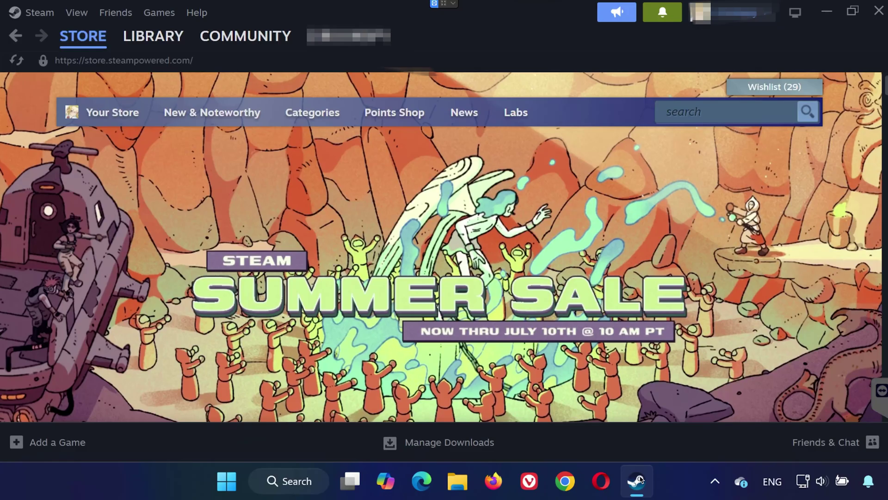
- Search the store for 'umamusume', go to Umamusume: Pretty Derby and choose Play Now
click(693, 114)
text(u)
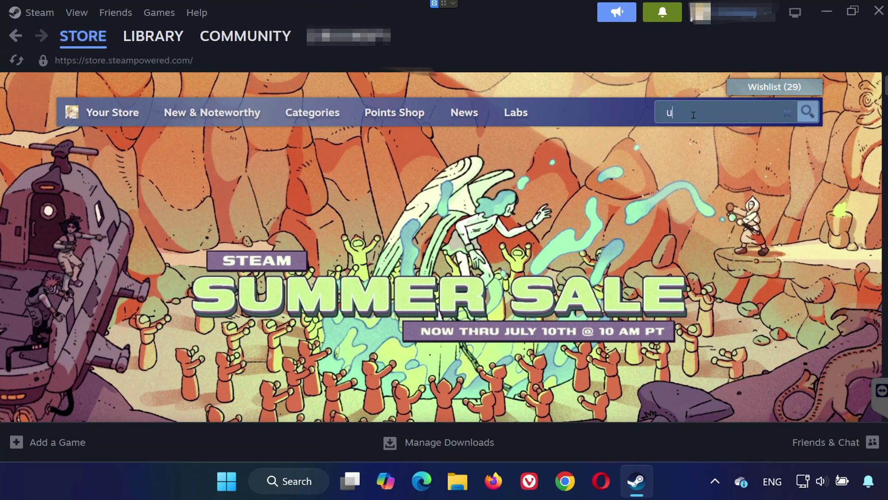
text(m)
text(mu)
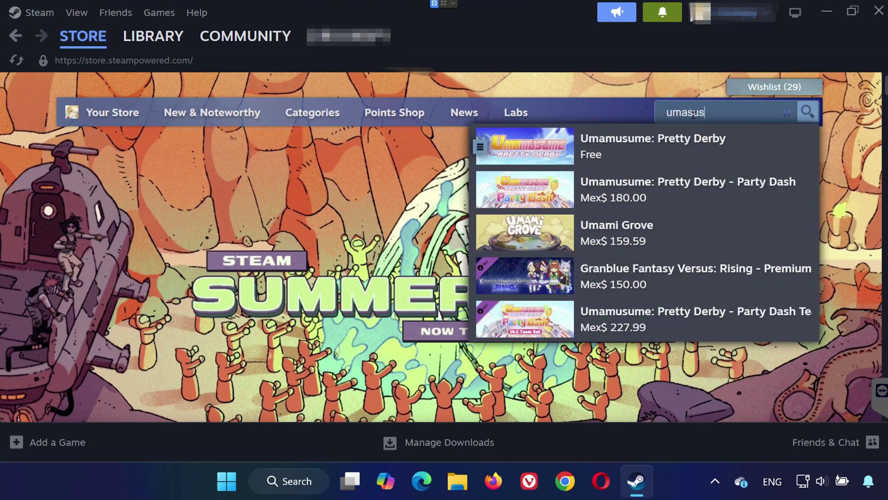
text(sume)
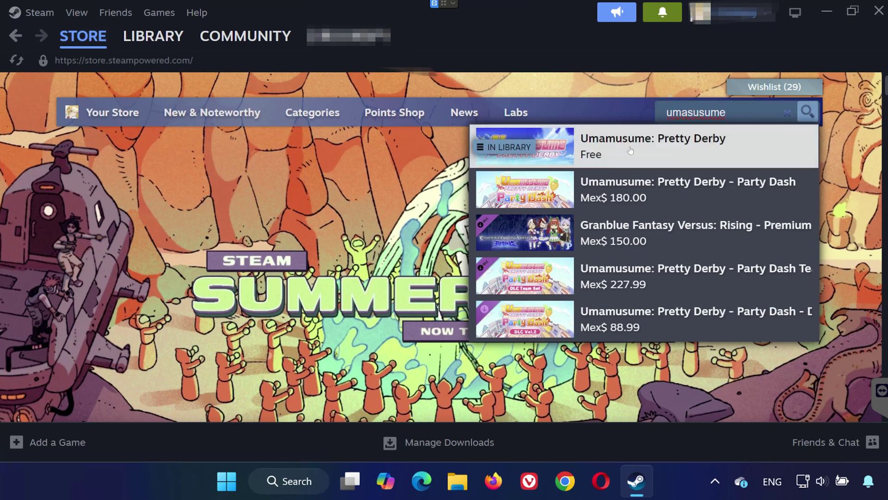
click(630, 151)
scroll(492, 200, down, 5)
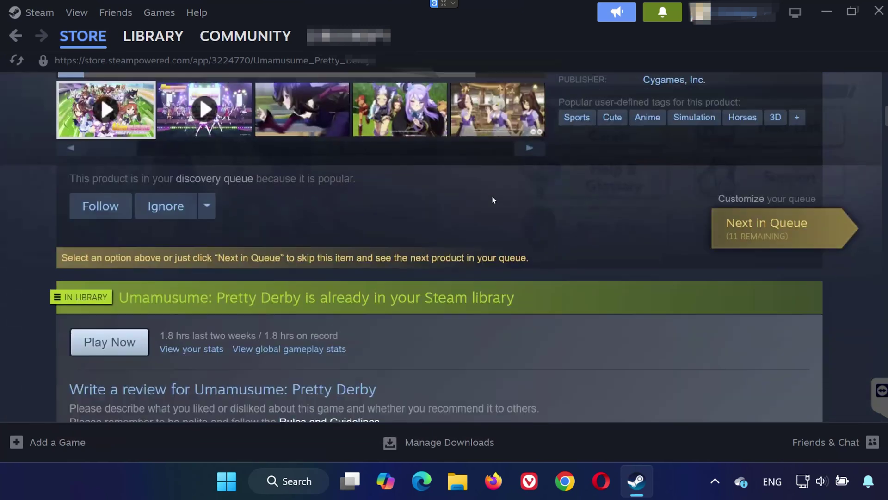
scroll(442, 219, down, 2)
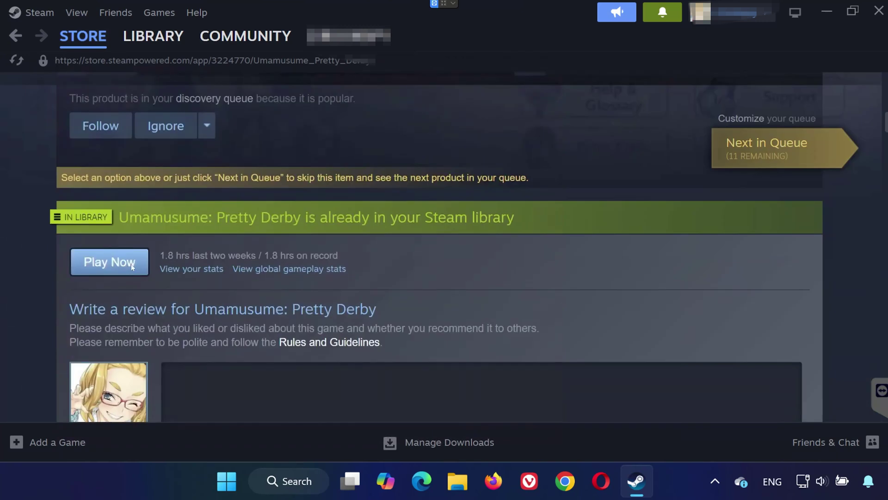
click(132, 265)
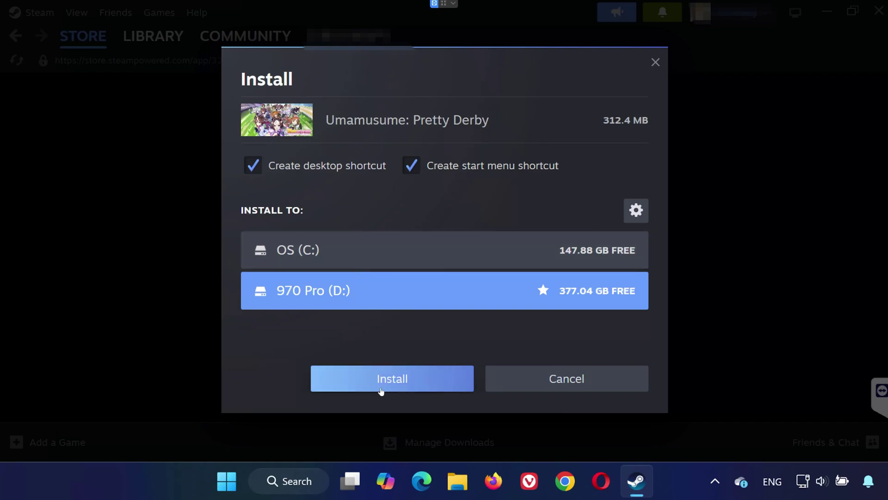
- Install the game to the 970 Pro (D:) drive and let the download finish
click(386, 385)
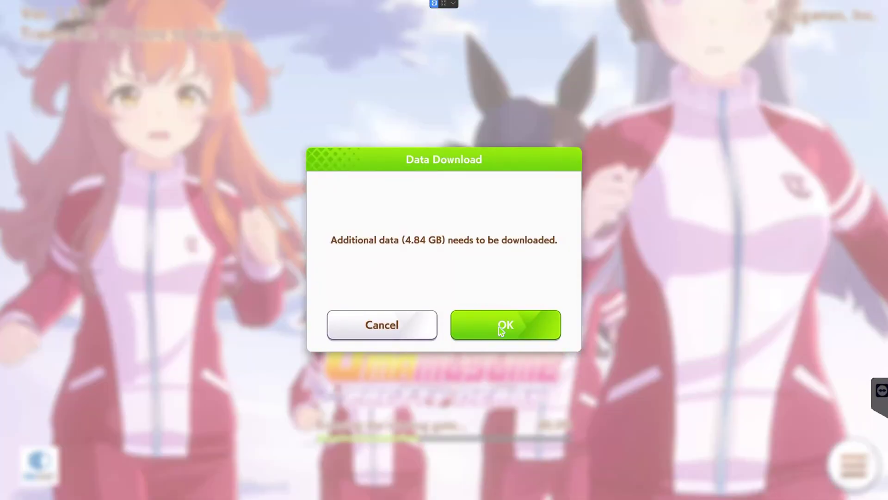
- Accept the 4.84 GB Data Download so the game continues loading
click(500, 330)
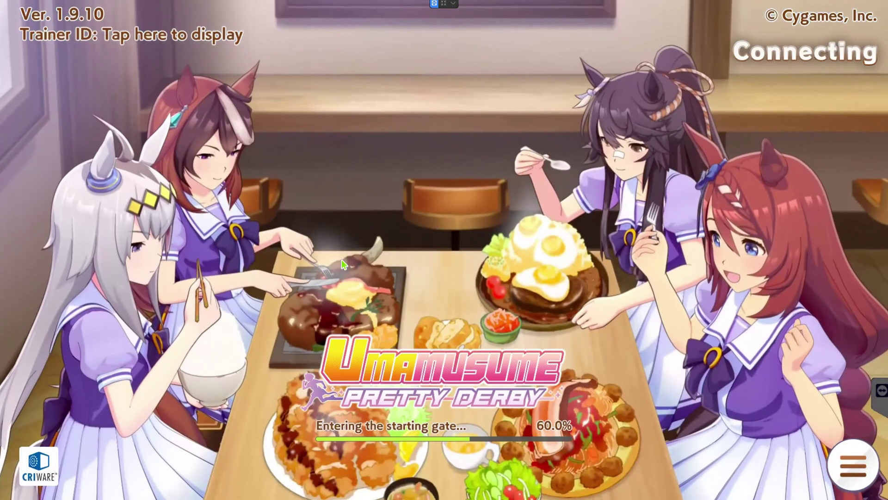